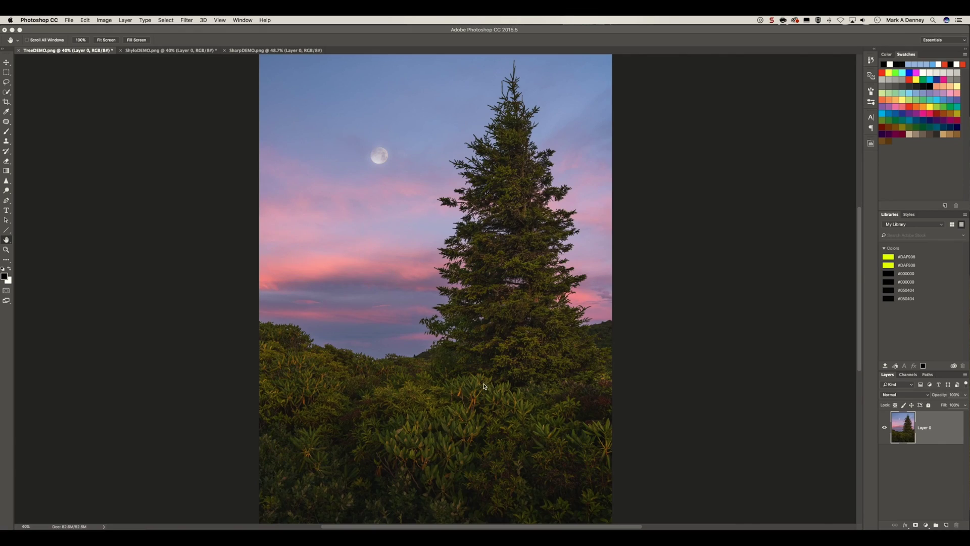
Step: Zoom the tree photo to 100% on the bushes, then duplicate Layer 0
click(549, 283)
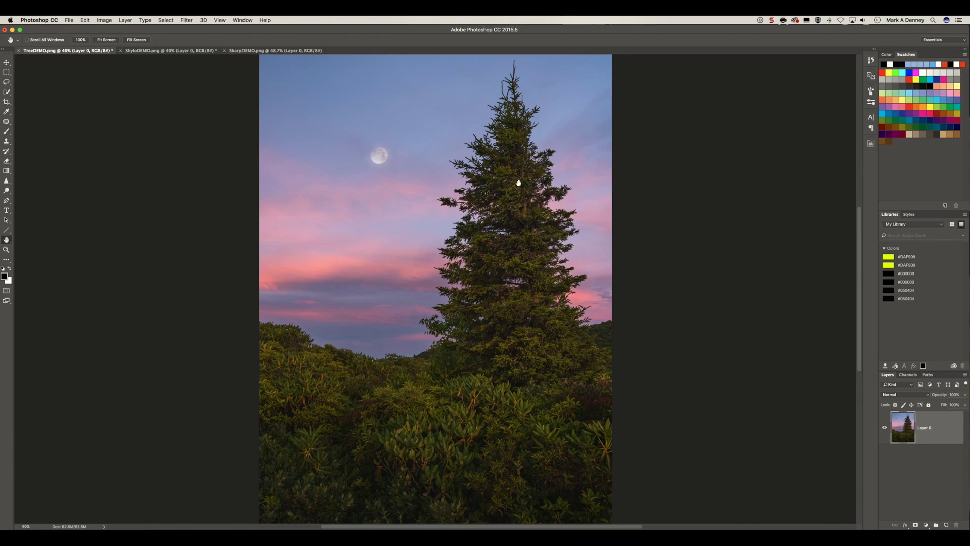
drag(518, 183, 520, 281)
click(518, 275)
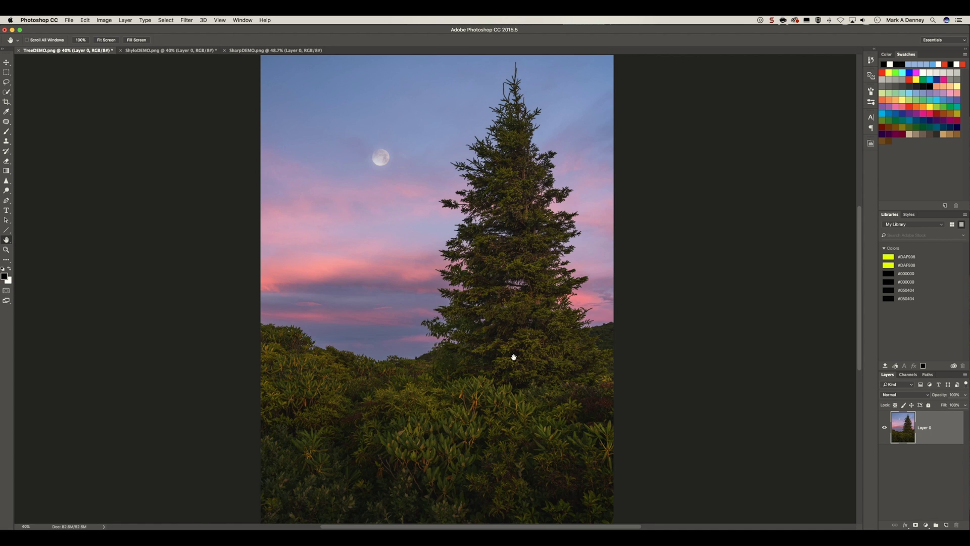
key(super+equal)
key(super+equal)
key(super+equal)
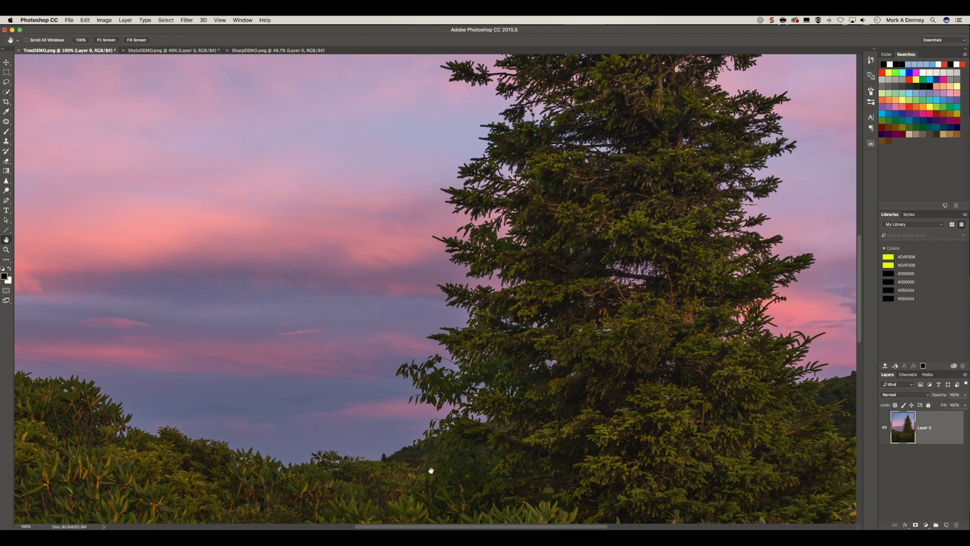
drag(429, 466, 390, 188)
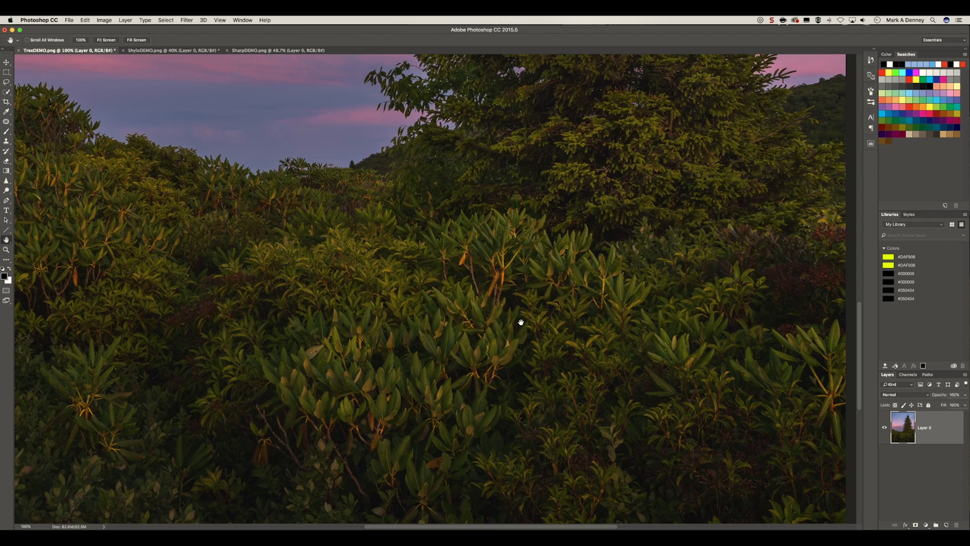
click(936, 430)
key(super+j)
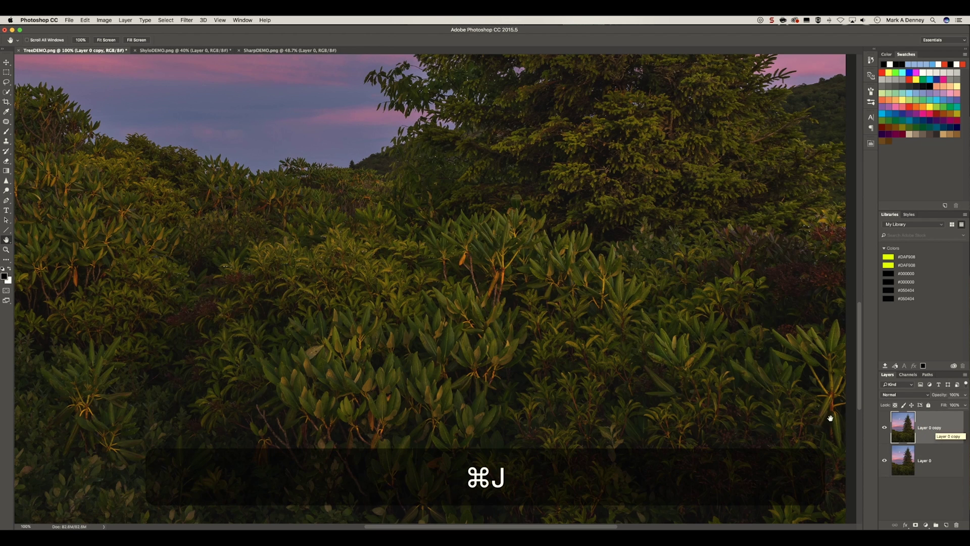
Step: Open Filter > Sharpen > Unsharp Mask for the Layer 0 copy
click(187, 20)
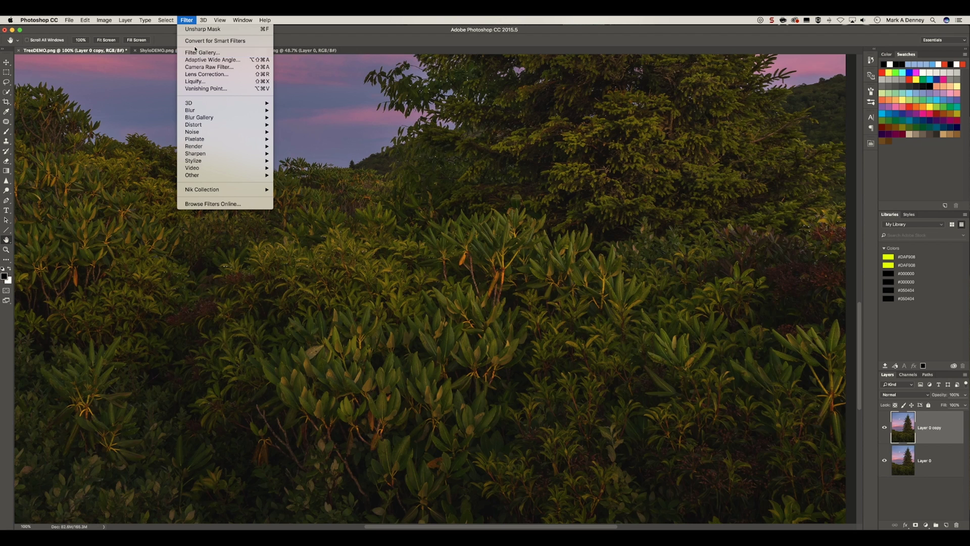
click(175, 154)
click(322, 192)
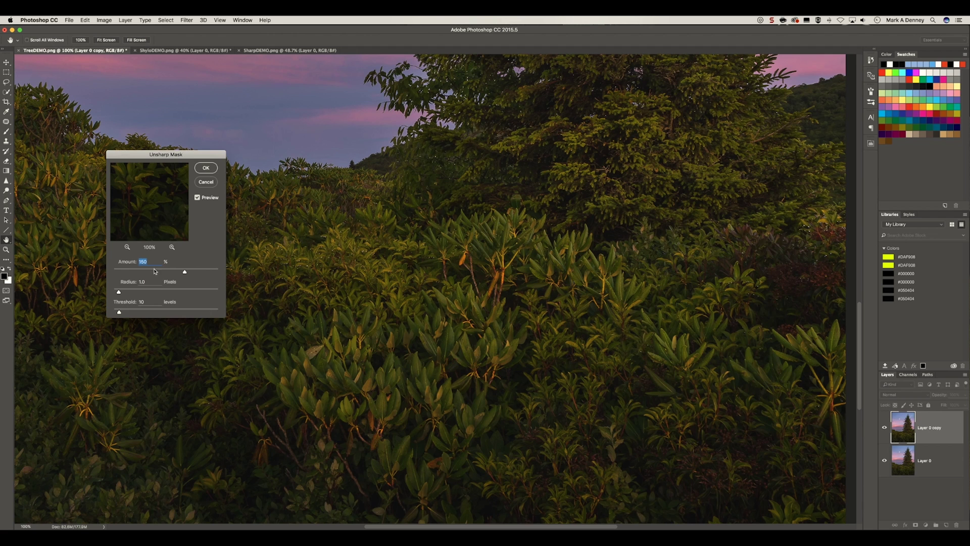
Step: Set Unsharp Mask Amount 251 and Radius 2.5, testing Threshold 0 and 255 before returning to 10
drag(183, 274, 193, 273)
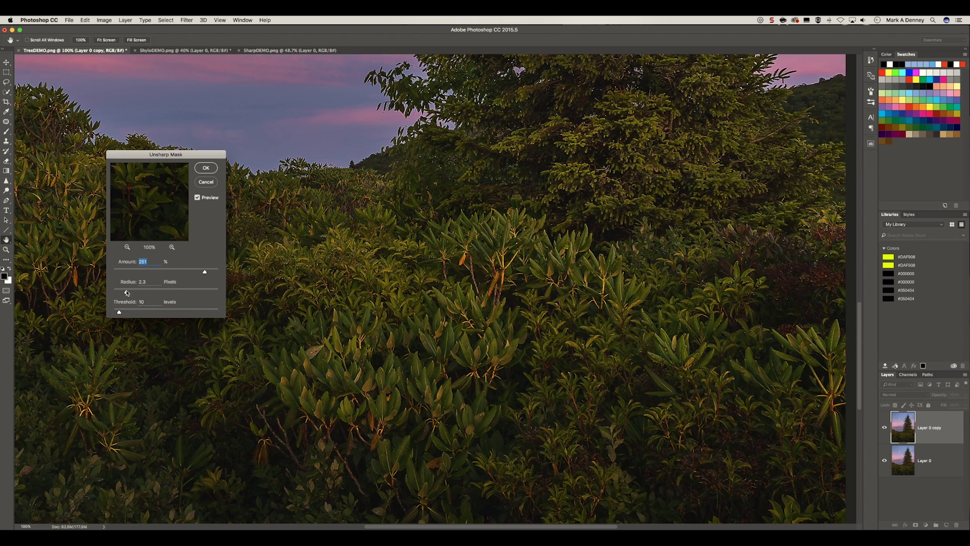
click(127, 292)
click(188, 309)
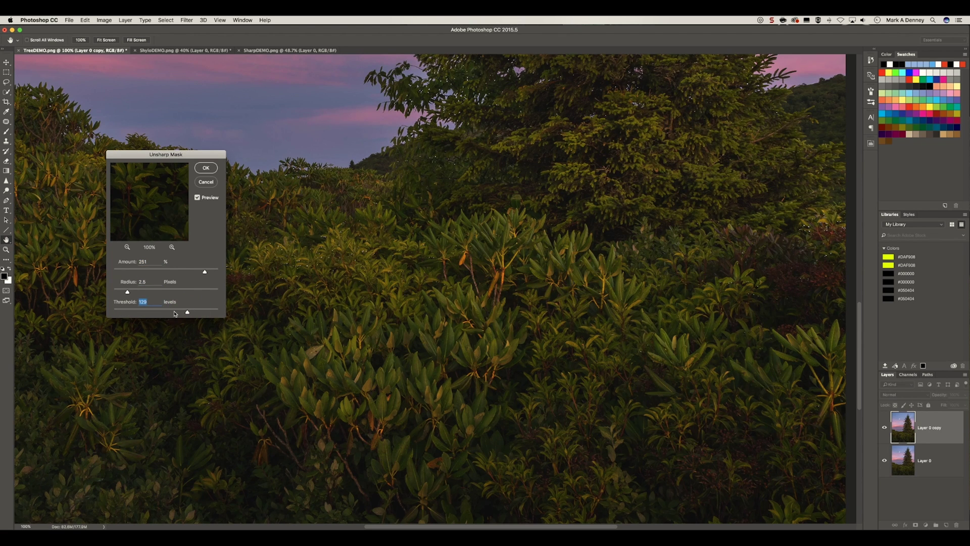
click(115, 310)
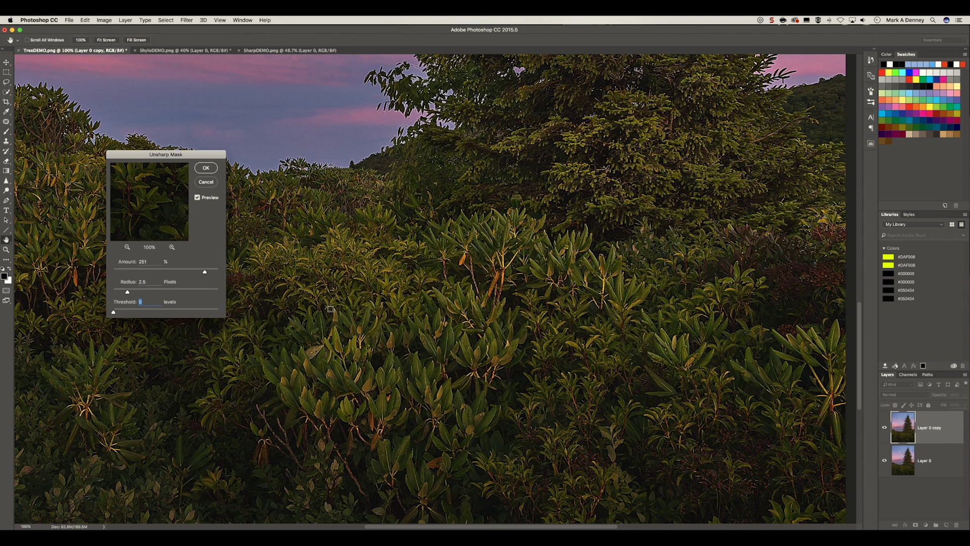
drag(113, 312, 218, 312)
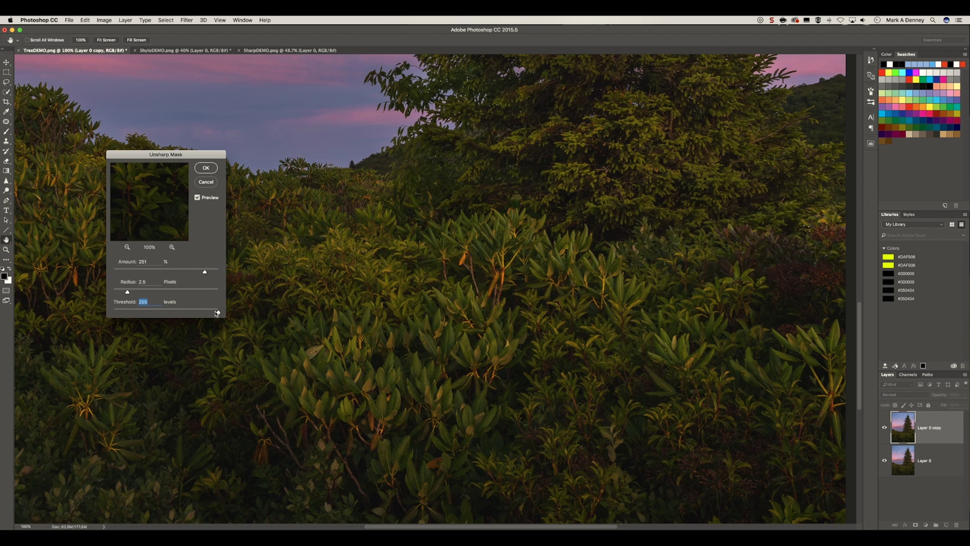
drag(216, 313, 130, 312)
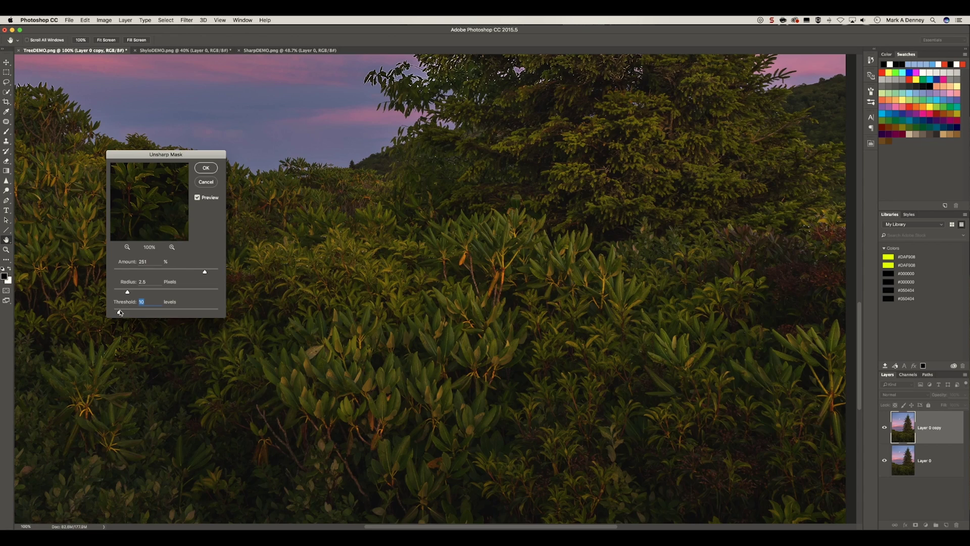
Step: Toggle the Unsharp Mask preview and aim it at different patches of bushes
click(197, 197)
click(198, 198)
click(199, 199)
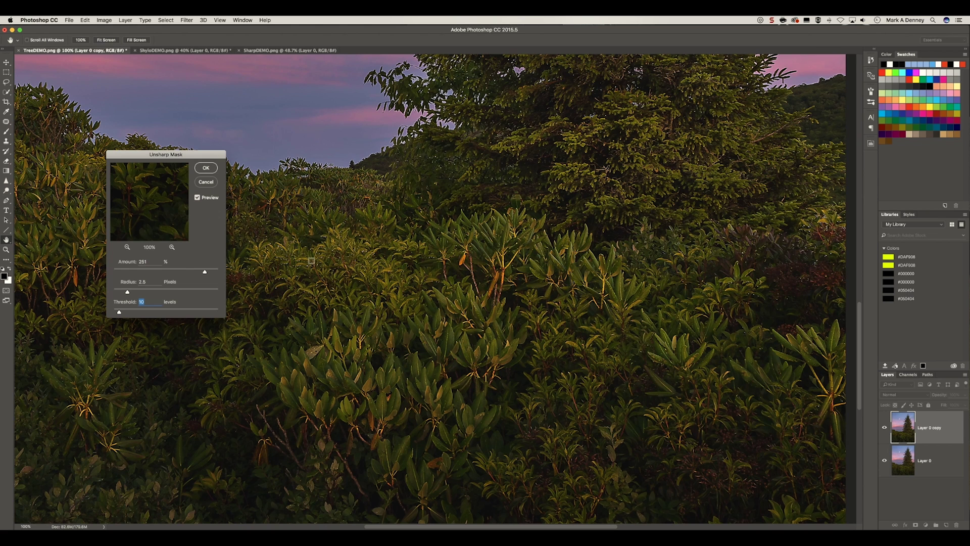
click(502, 271)
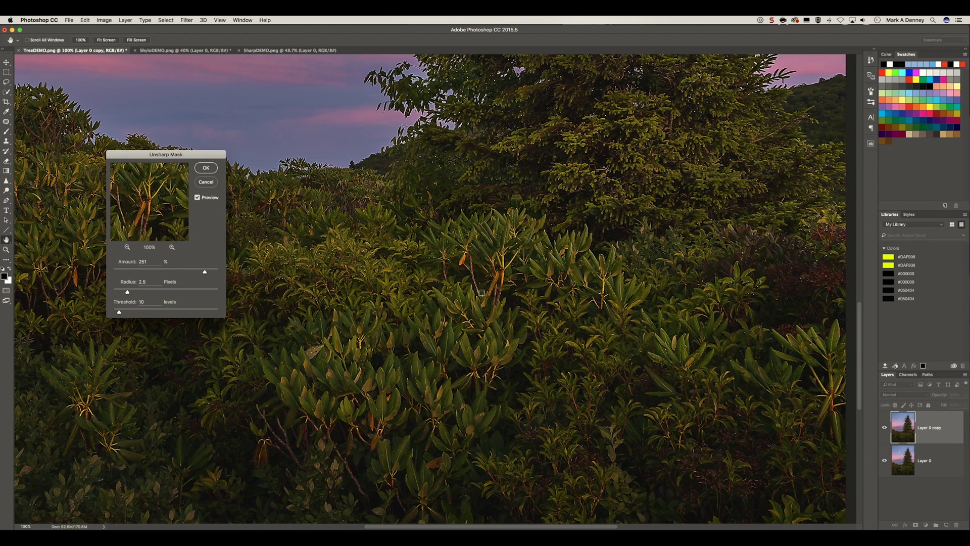
click(476, 284)
click(462, 260)
click(437, 270)
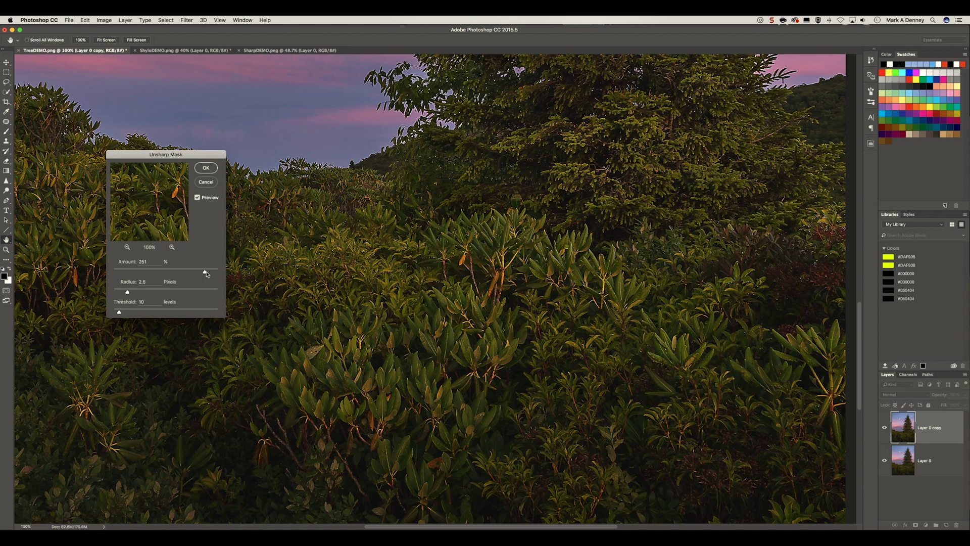
Step: Lower Amount to 161 and Radius to 1.5 pixels, compare, and apply the Unsharp Mask
drag(206, 274, 192, 273)
drag(126, 293, 124, 293)
click(122, 293)
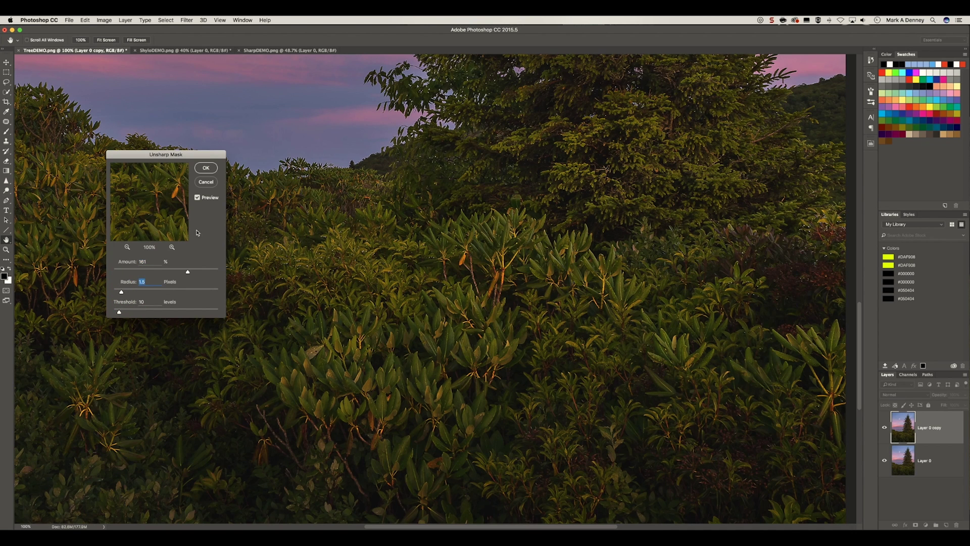
click(198, 198)
click(198, 197)
click(198, 197)
click(207, 170)
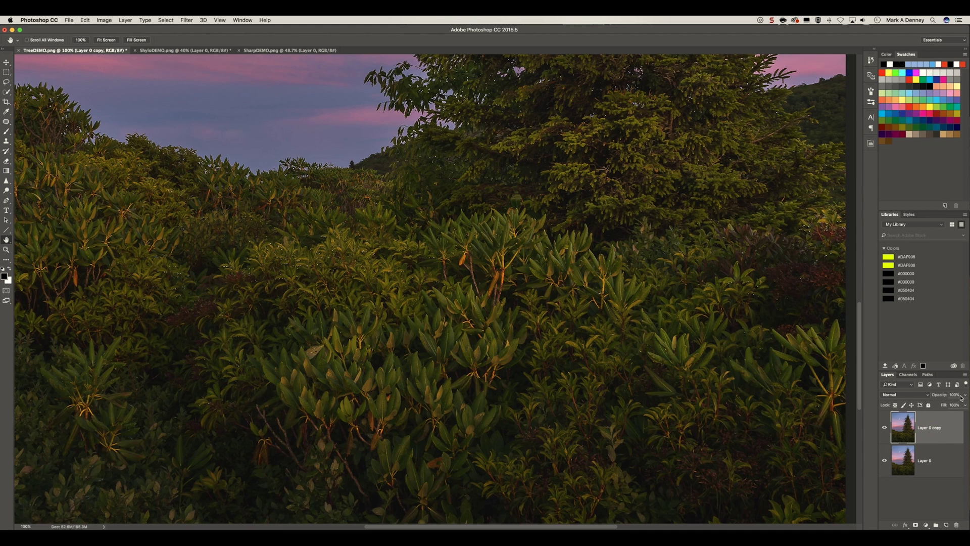
Step: Lower the copy layer's opacity briefly, then restore it to full opacity
click(961, 397)
mouse_move(963, 405)
mouse_down()
mouse_move(955, 407)
mouse_move(964, 406)
mouse_up()
click(892, 433)
Step: Toggle the sharpened copy's visibility to compare, then switch to the ShyloDEMO dog photo
click(885, 428)
click(884, 428)
click(885, 428)
click(884, 428)
click(884, 428)
click(187, 50)
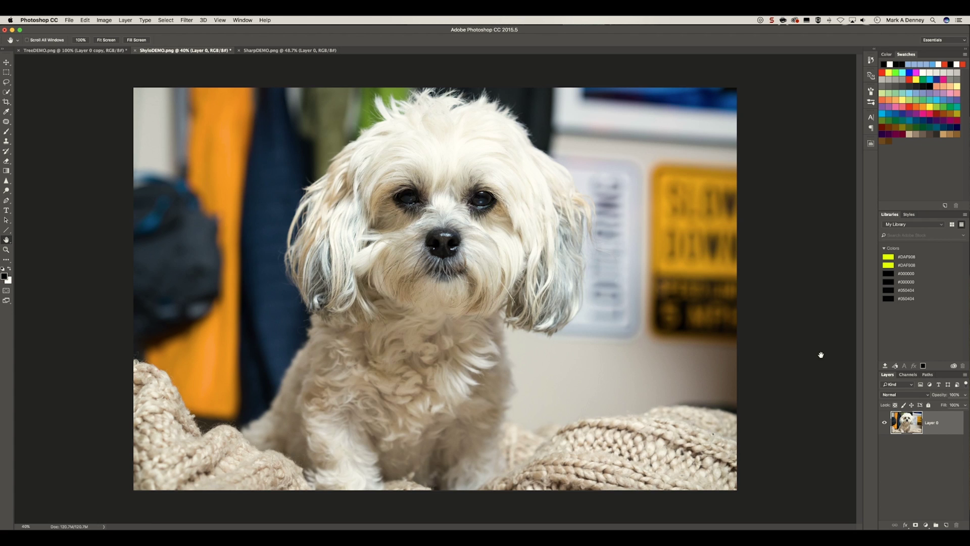
Step: Zoom the dog photo to 100% and pan to the dog's eyes and nose
key(super+equal)
key(super+equal)
key(super+equal)
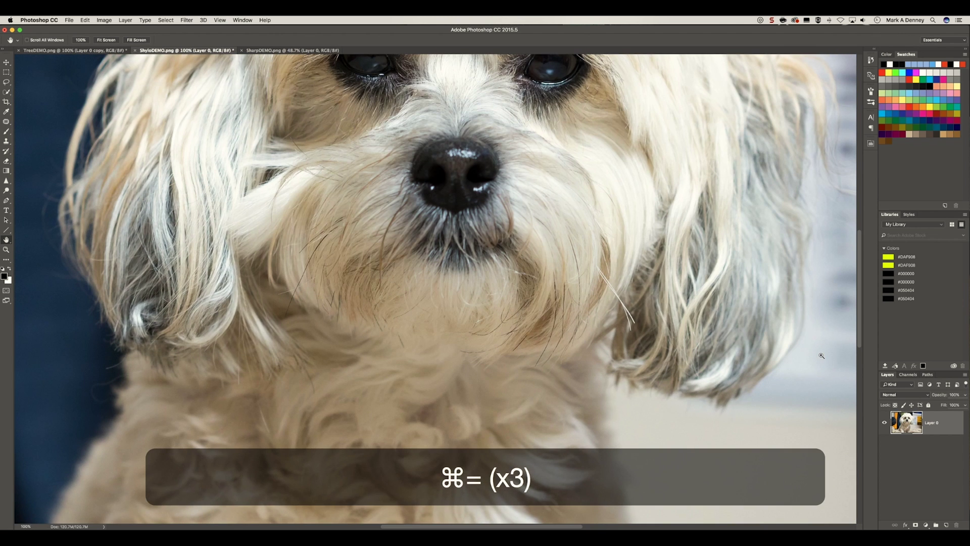
drag(471, 215, 472, 371)
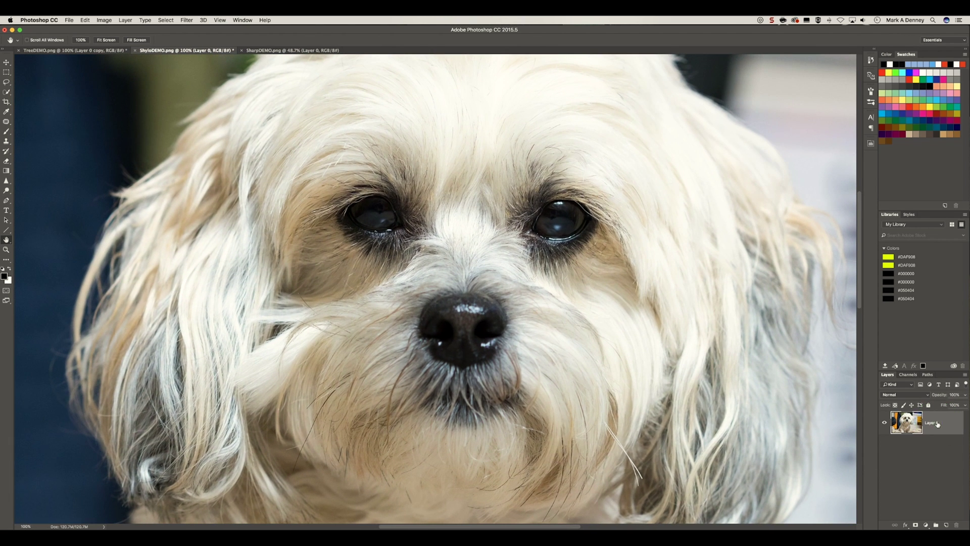
Step: Duplicate Layer 0, add a new empty Layer 1, and select the Sharpen tool
key(super+j)
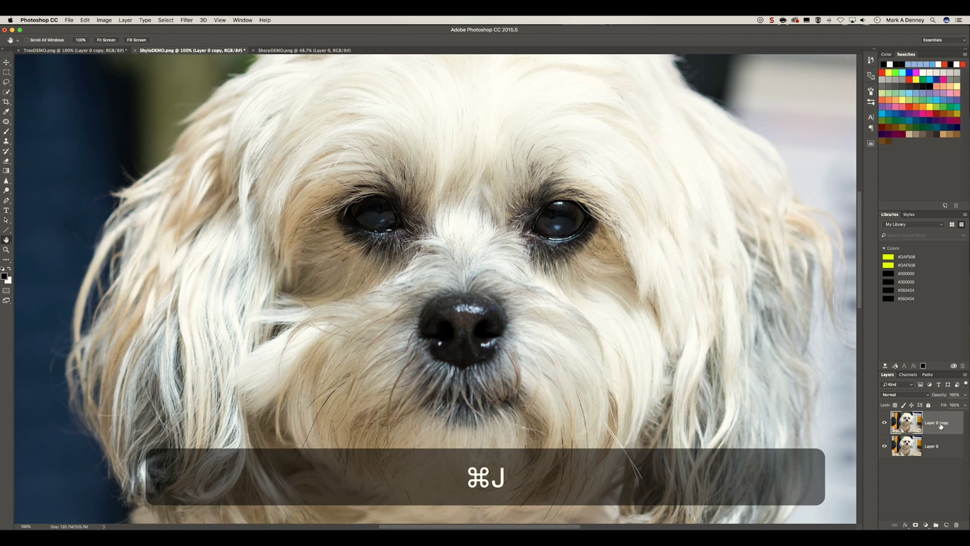
click(948, 525)
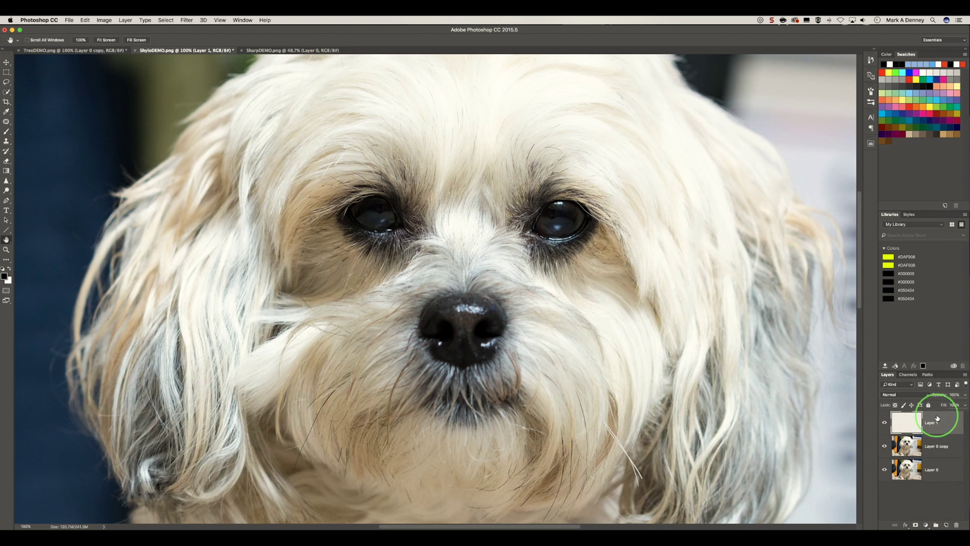
click(6, 183)
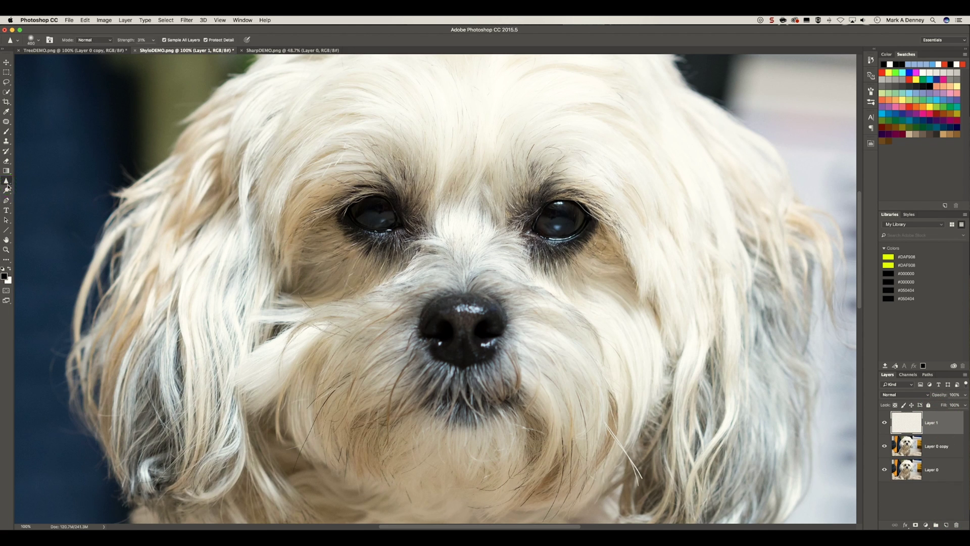
click(44, 187)
Step: Toggle Layer 1's visibility to compare the sharpened eyes with the original
click(884, 424)
click(884, 424)
click(885, 424)
click(885, 423)
click(884, 423)
click(885, 424)
click(885, 423)
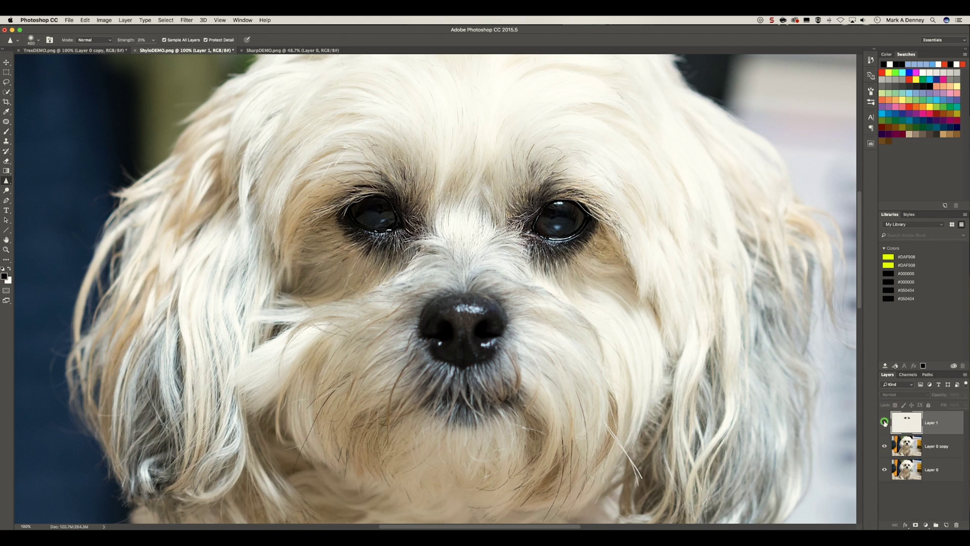
click(885, 424)
click(885, 424)
click(885, 424)
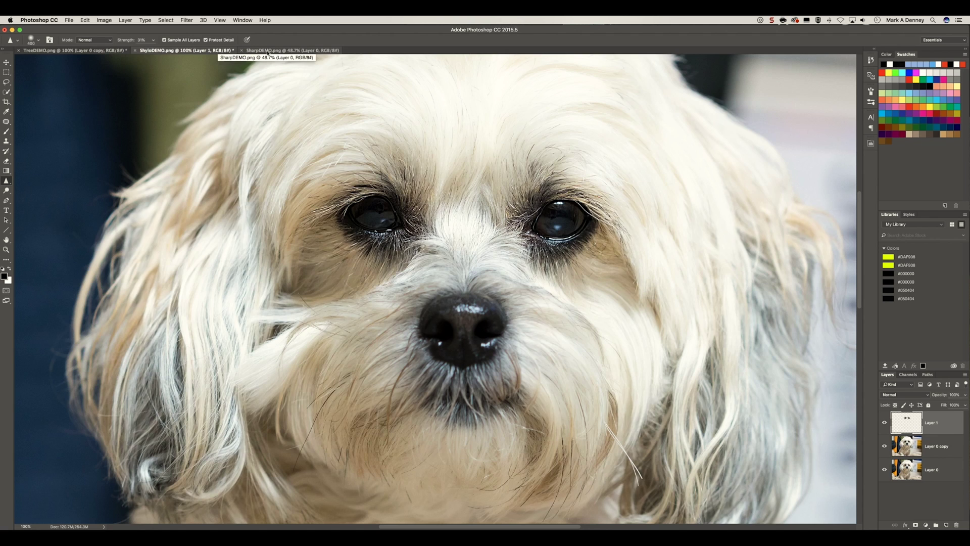
Step: Switch to SharpDEMO.png, inspect the saw, knife and keyboard at 100%, and select Layer 0
click(267, 51)
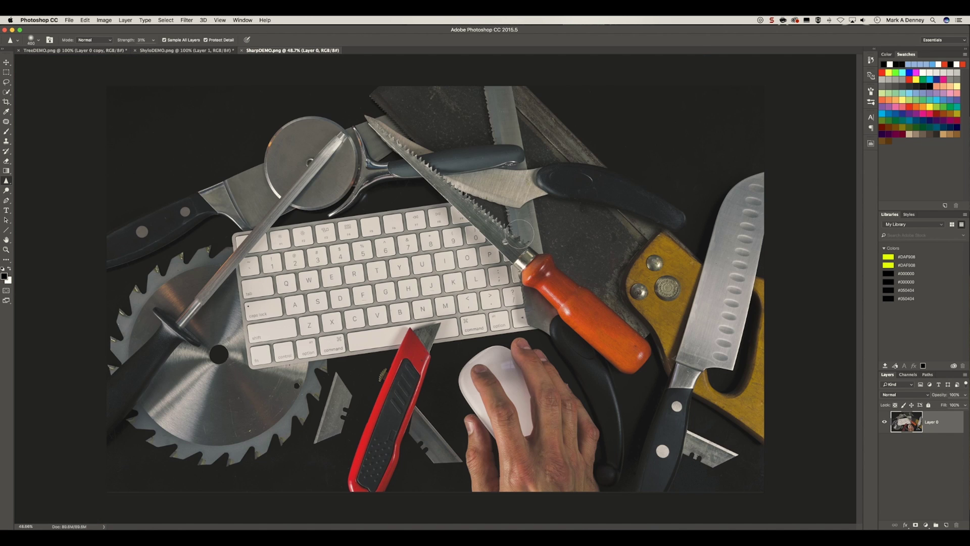
click(7, 239)
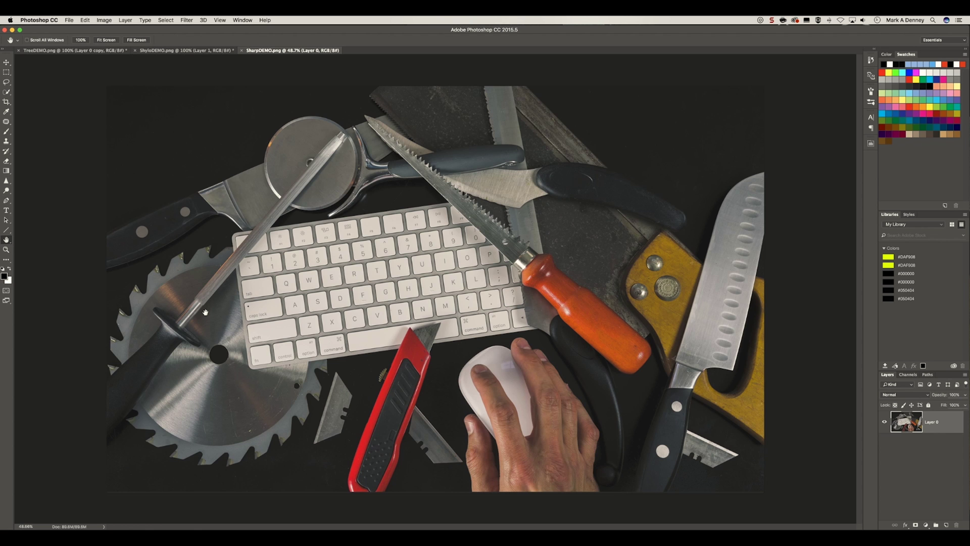
key(super+equal)
key(super+equal)
key(super+equal)
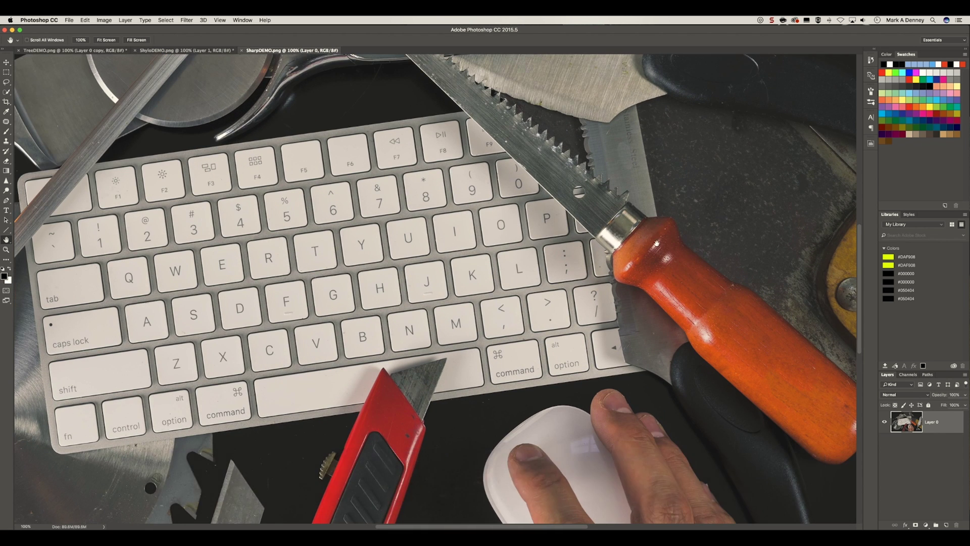
scroll(362, 277, right, 10)
scroll(362, 277, right, 5)
scroll(362, 277, down, 3)
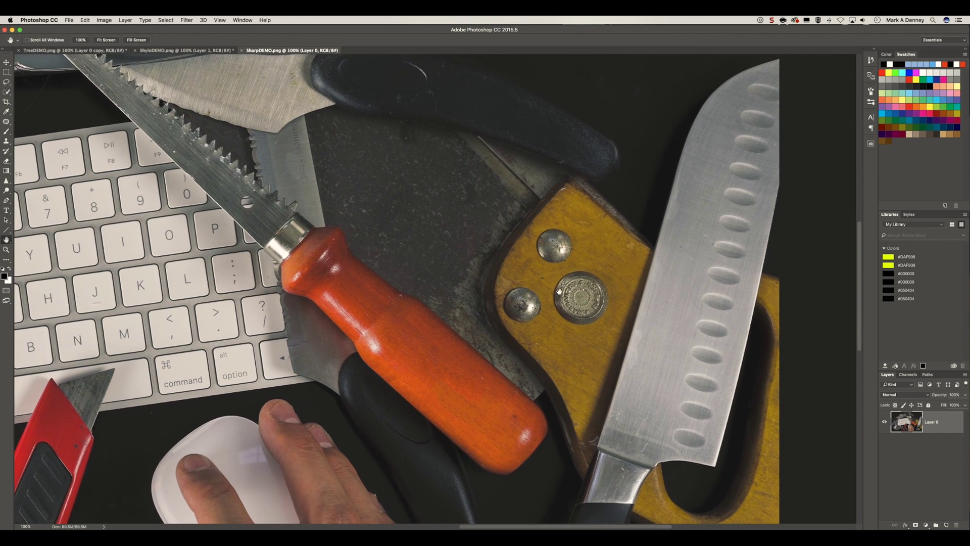
click(585, 292)
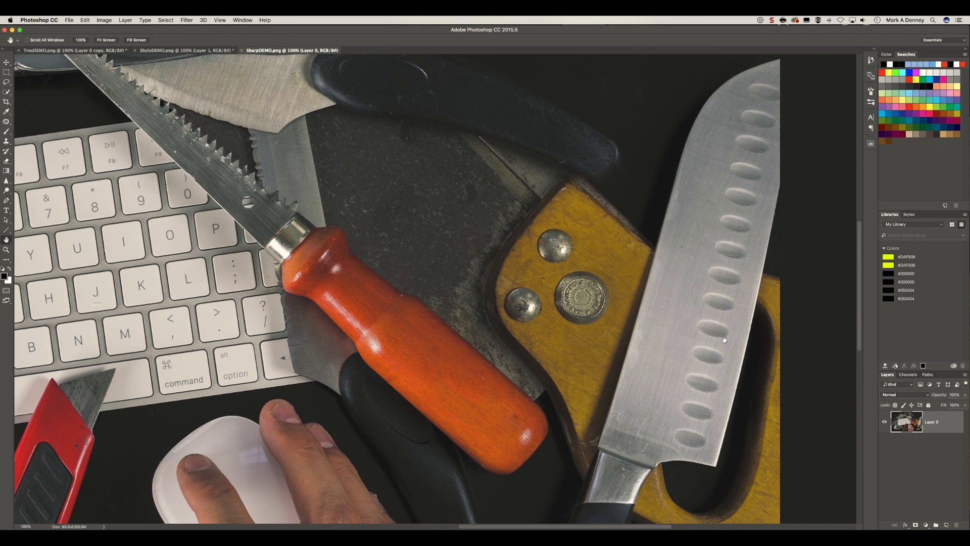
click(934, 420)
Step: Duplicate Layer 0 and open the Filter > Other > High Pass filter on the copy
key(super+j)
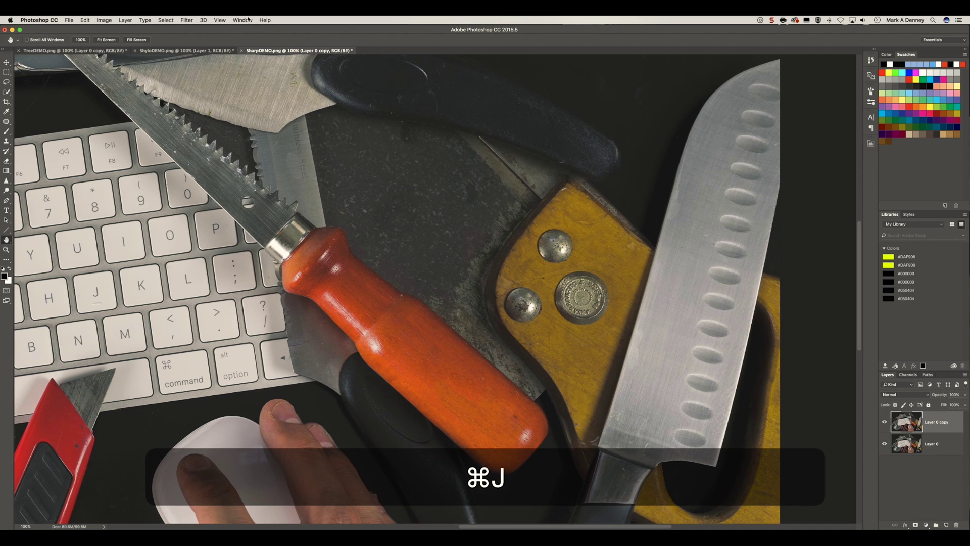
click(186, 20)
mouse_move(190, 175)
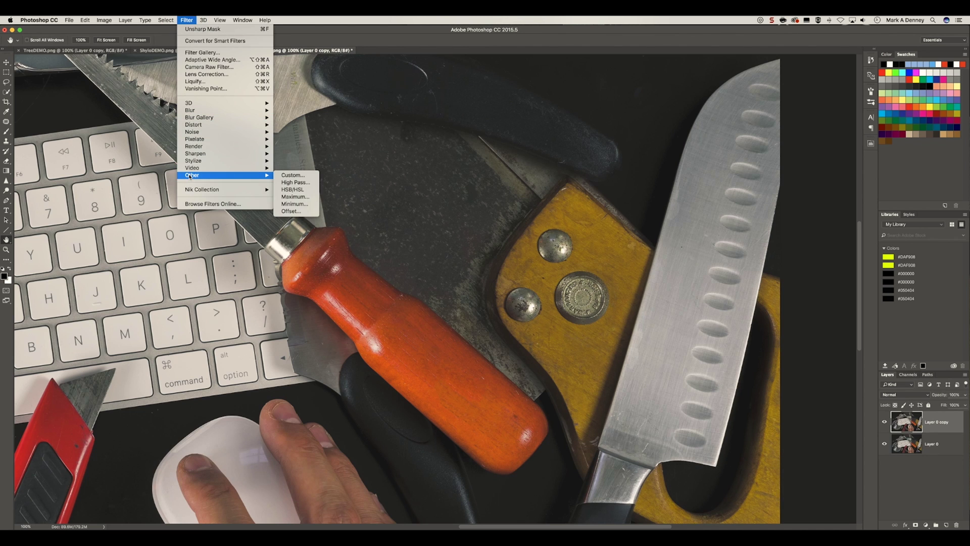
click(294, 184)
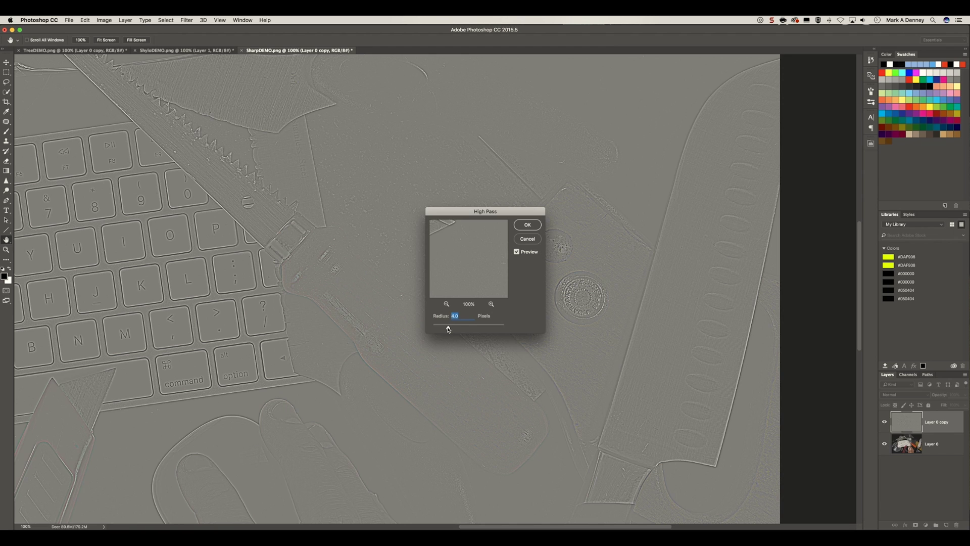
Step: Try extreme High Pass radii, then apply it at 4.0 pixels
drag(448, 328, 527, 326)
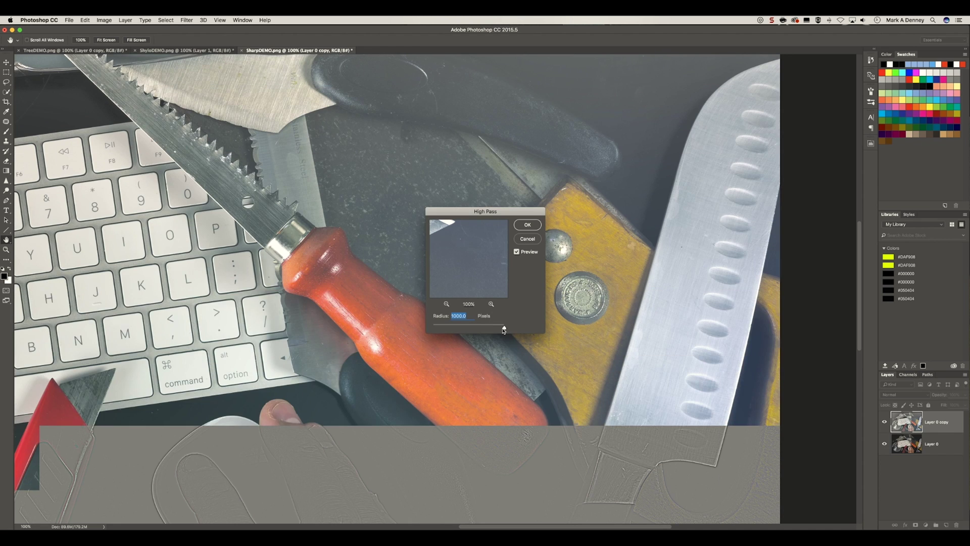
drag(503, 329, 420, 325)
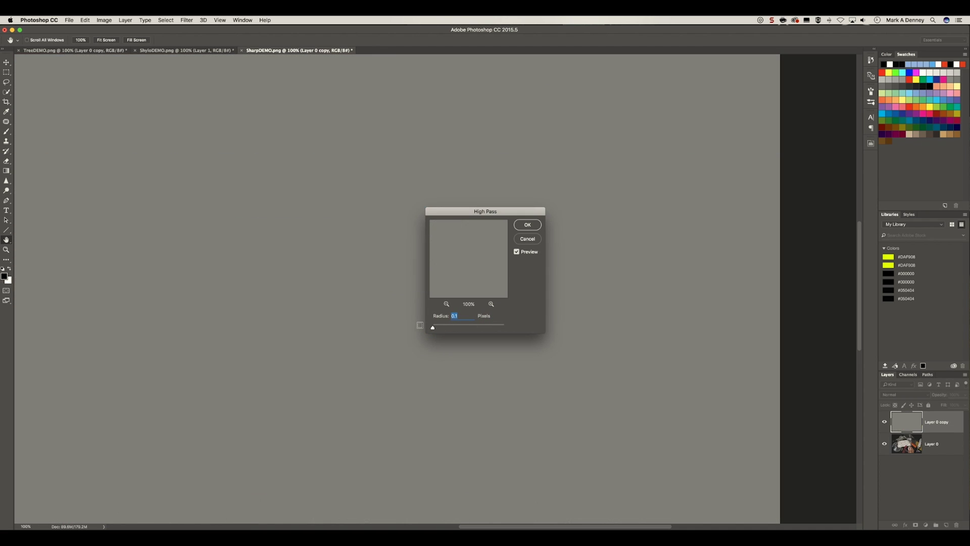
drag(432, 328, 450, 327)
click(527, 225)
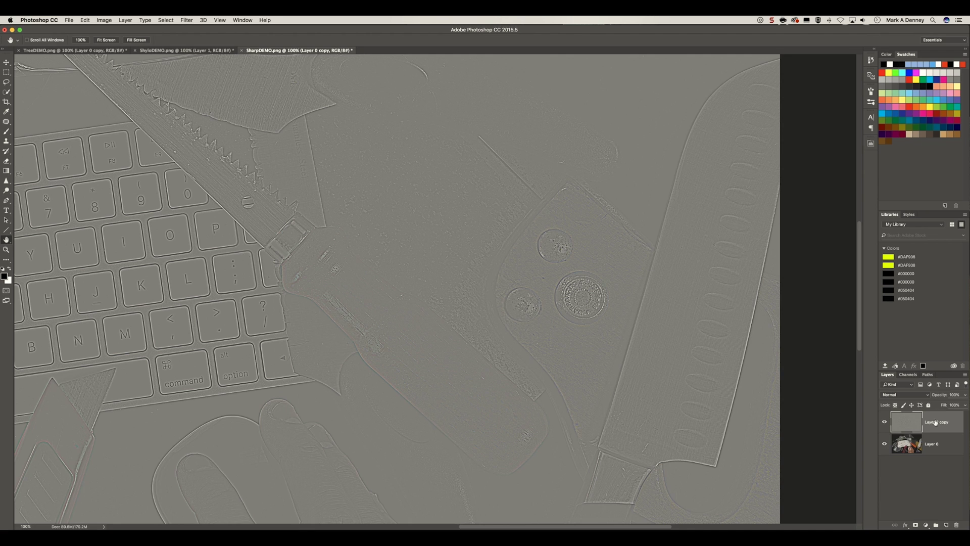
Step: Blend the High Pass copy in Soft Light and toggle it to compare
click(928, 395)
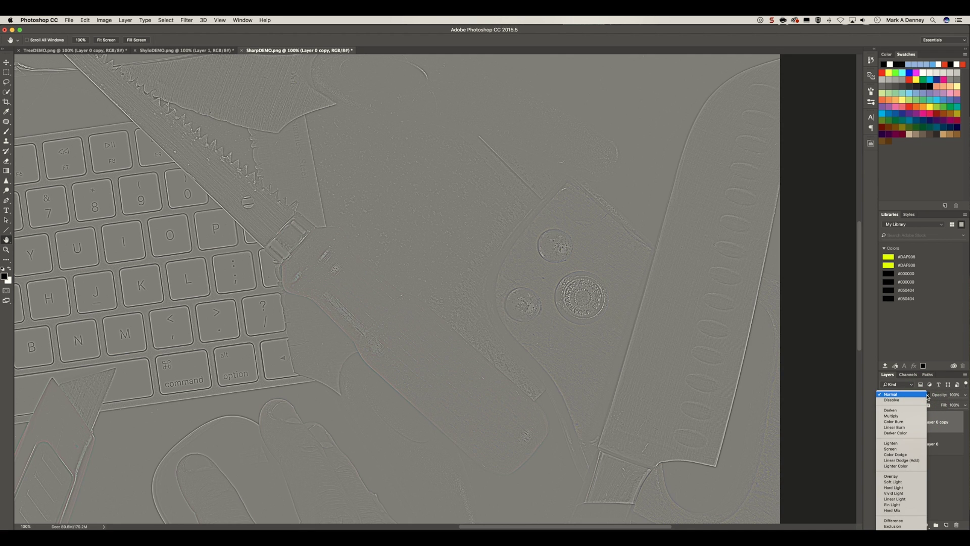
click(900, 483)
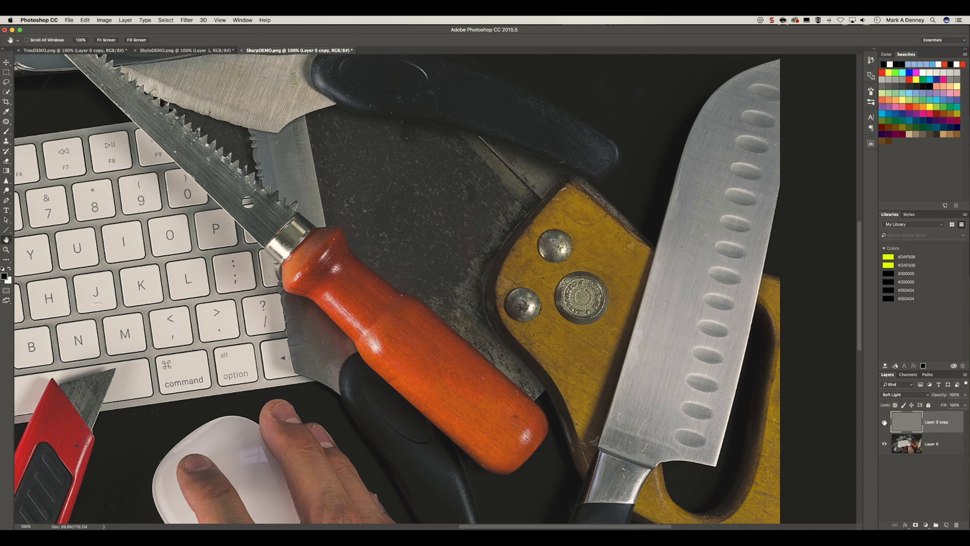
click(884, 424)
click(885, 423)
click(885, 424)
click(885, 424)
Step: Switch the blend mode to Hard Light and compare against the original
click(926, 395)
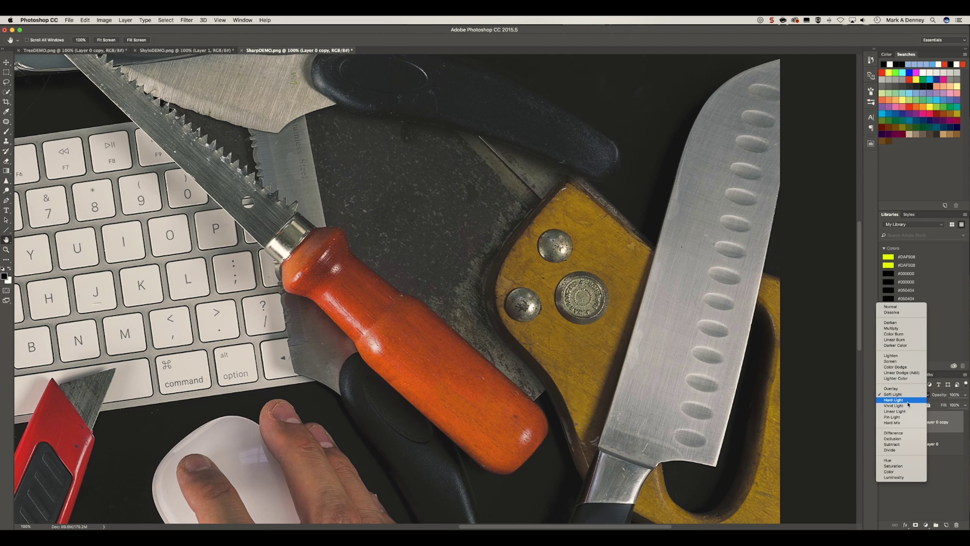
click(908, 402)
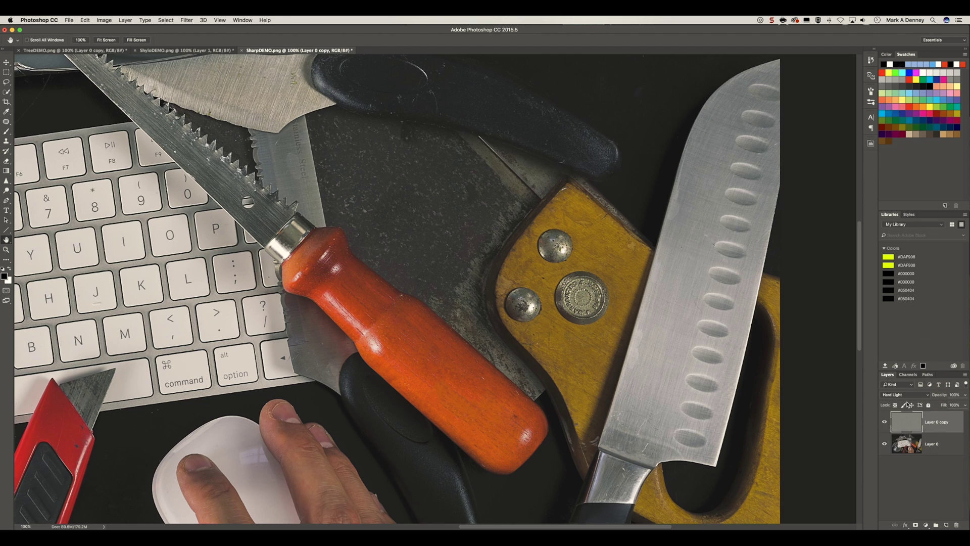
click(885, 422)
click(885, 423)
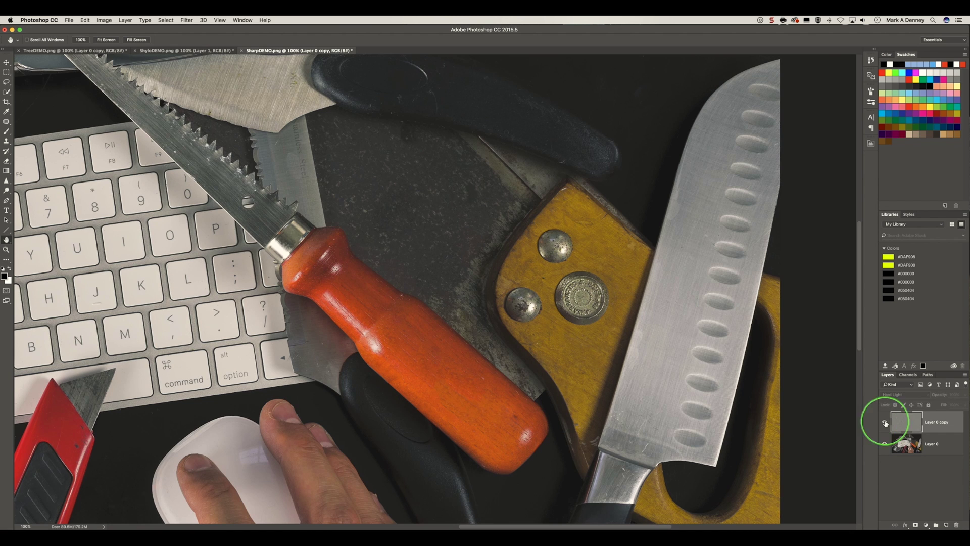
click(885, 423)
click(885, 422)
click(886, 423)
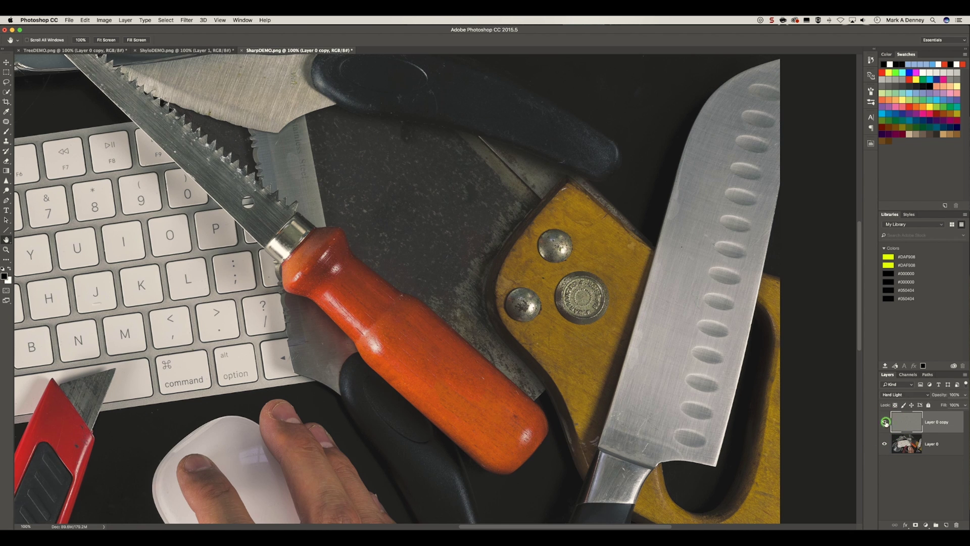
click(885, 423)
Step: Try Linear Light blending, comparing the effect on the serrated knives at the top
click(928, 396)
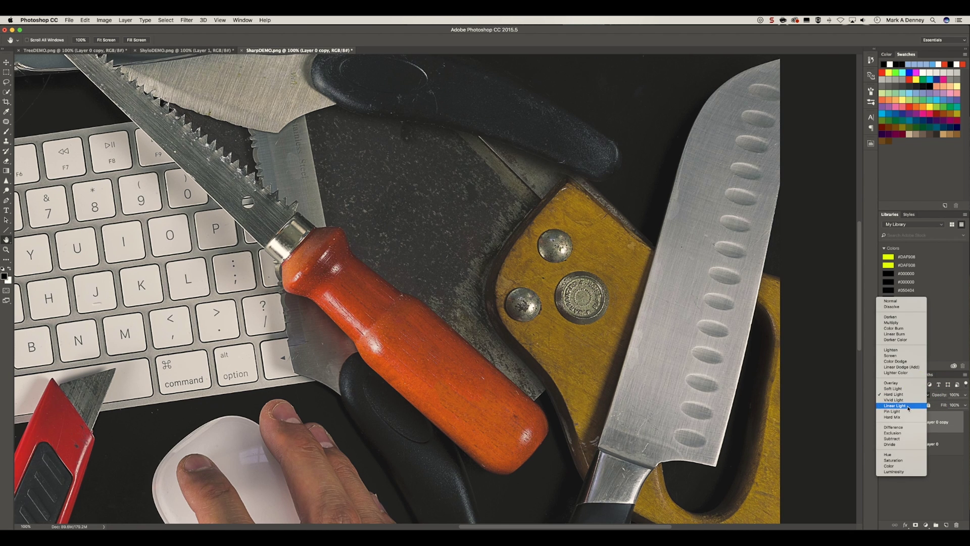
click(908, 407)
click(885, 422)
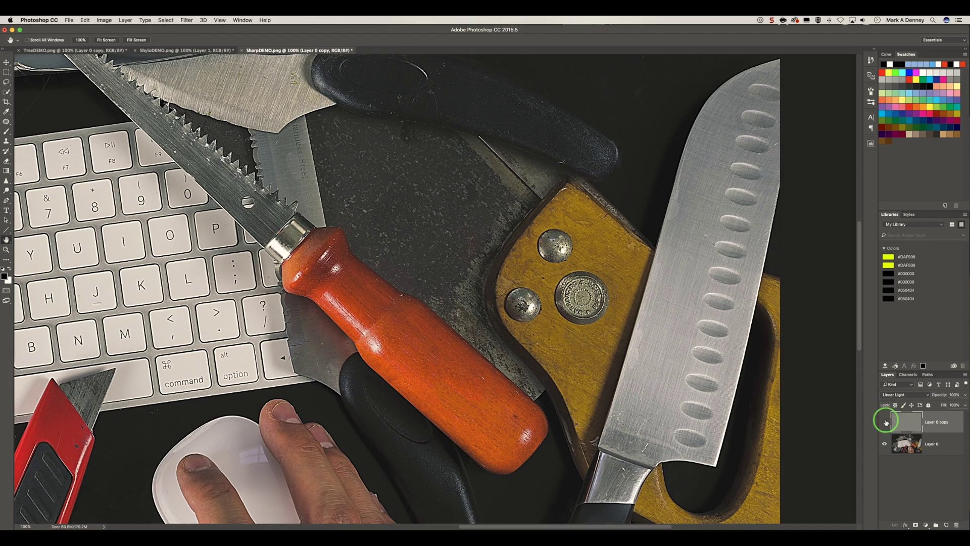
click(885, 422)
drag(313, 287, 440, 370)
click(885, 422)
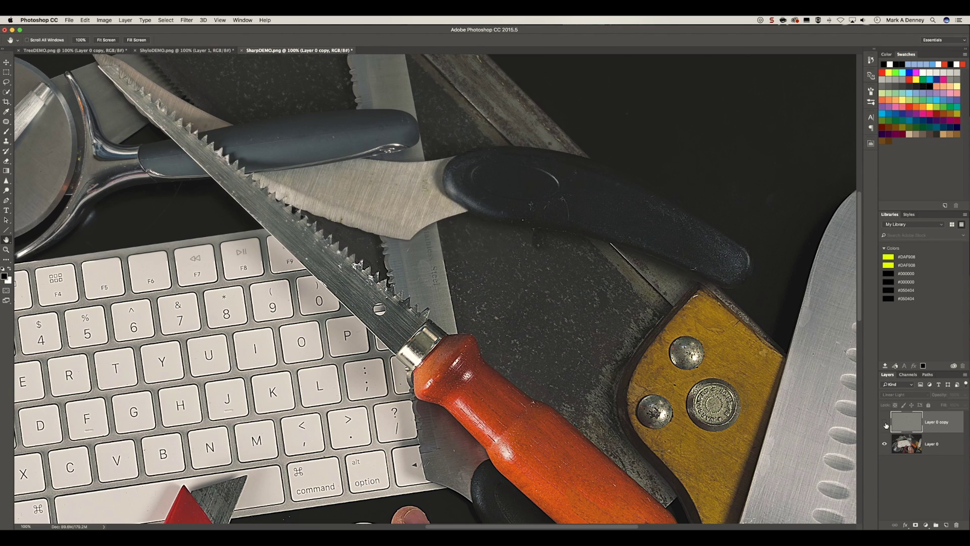
click(885, 422)
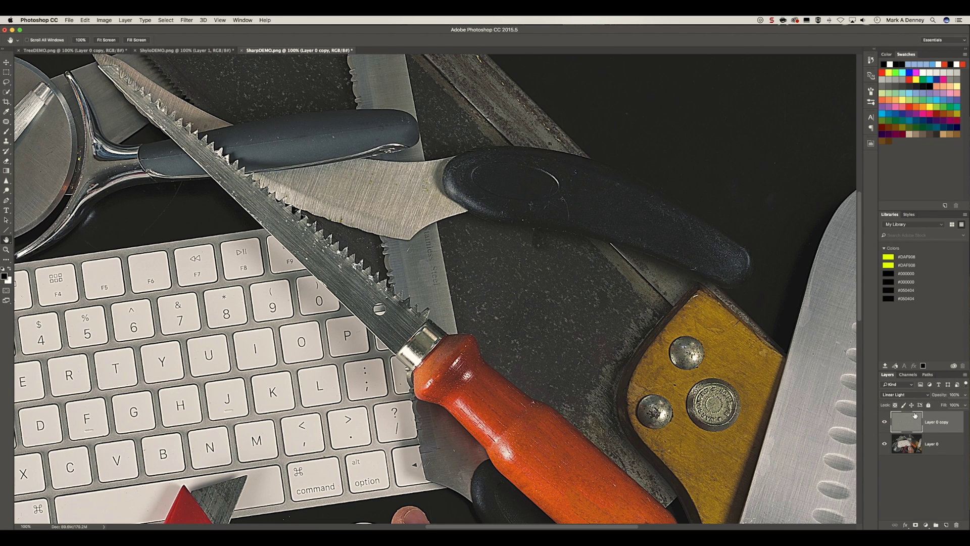
Step: Return to Hard Light and lower the High Pass layer's opacity to about 84%
click(928, 398)
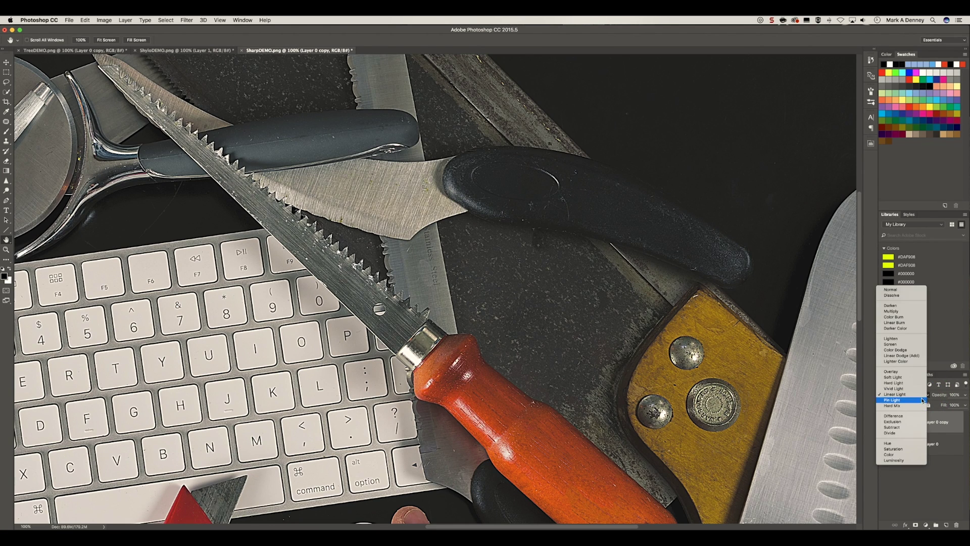
click(898, 386)
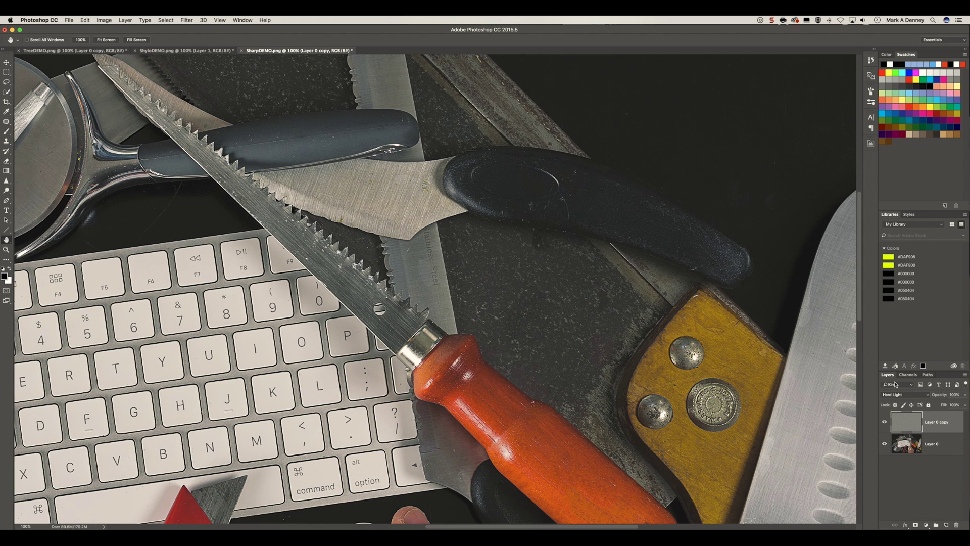
click(885, 422)
click(885, 422)
drag(357, 276, 283, 267)
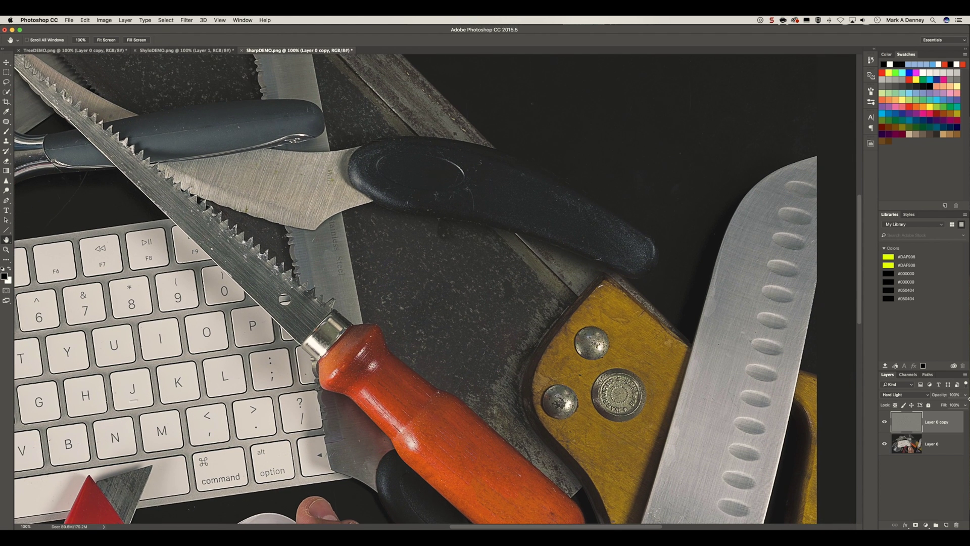
click(966, 395)
drag(964, 404, 961, 405)
Step: Confirm the High Pass layer at 84% opacity, zoom out, and toggle Layer 0 copy to compare before and after
key(Return)
key(super+minus)
key(super+minus)
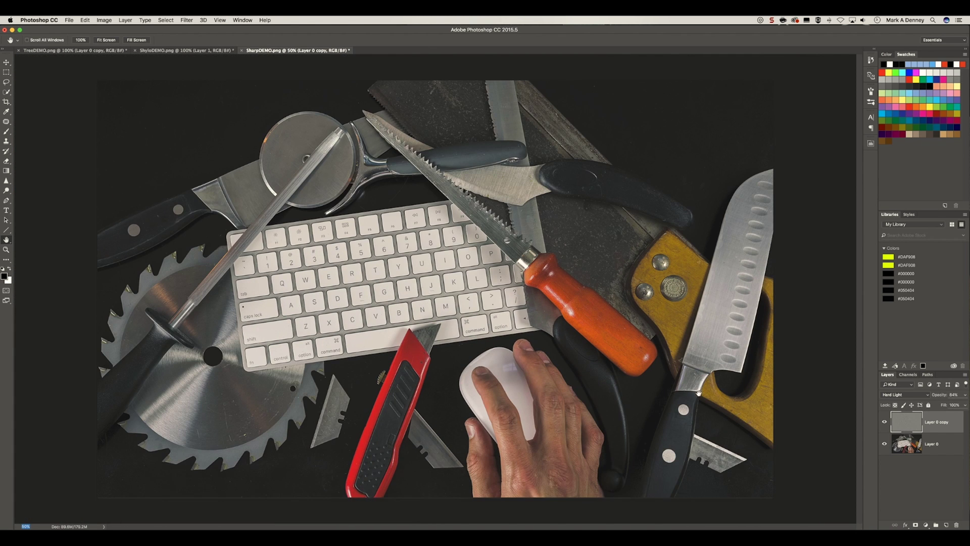
click(884, 423)
click(884, 423)
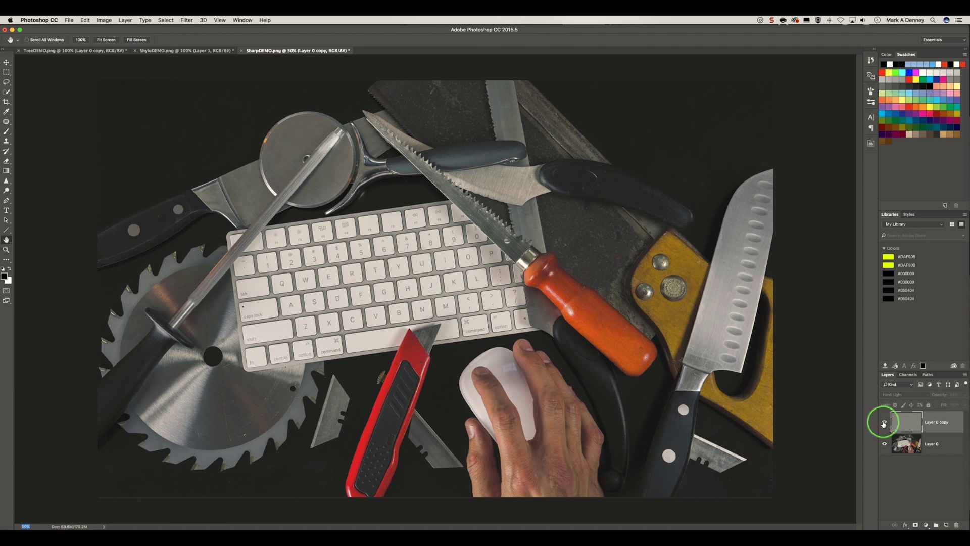
click(884, 424)
click(884, 423)
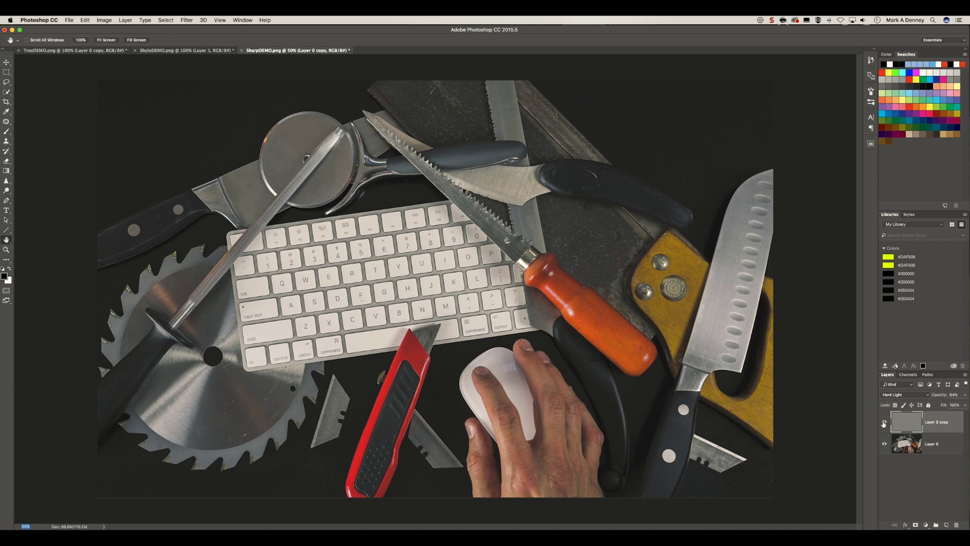